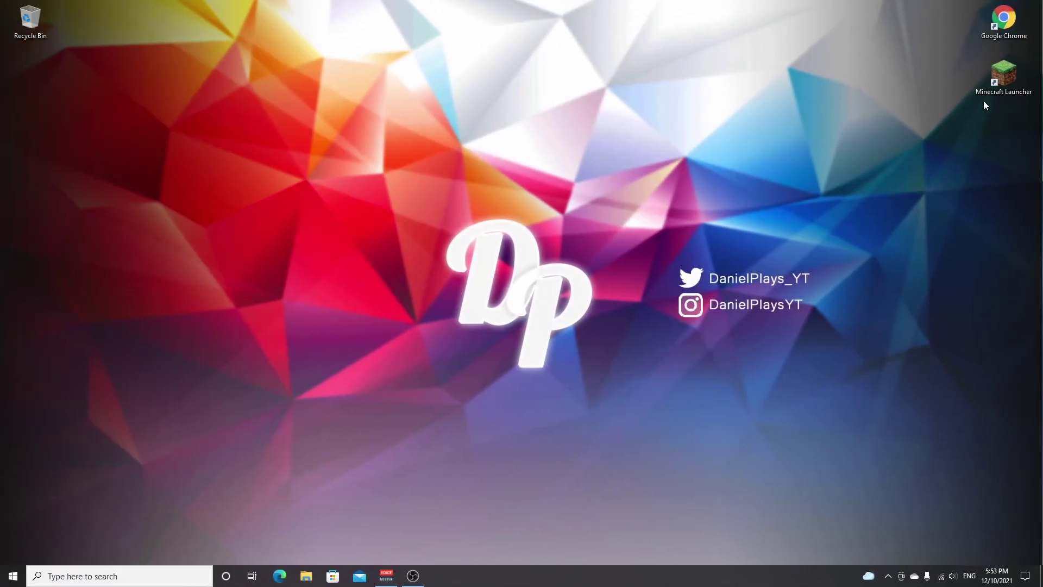
Step: Run Minecraft Java Edition once from the Minecraft Launcher with the Latest release 1.18.1 installation, and quit the game from its title screen
double_click(995, 86)
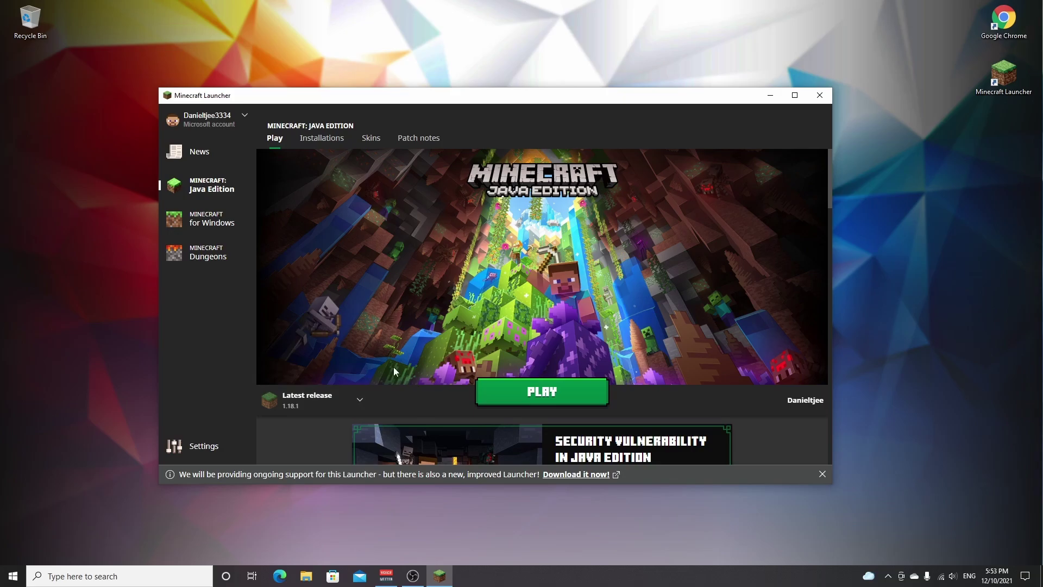
click(310, 404)
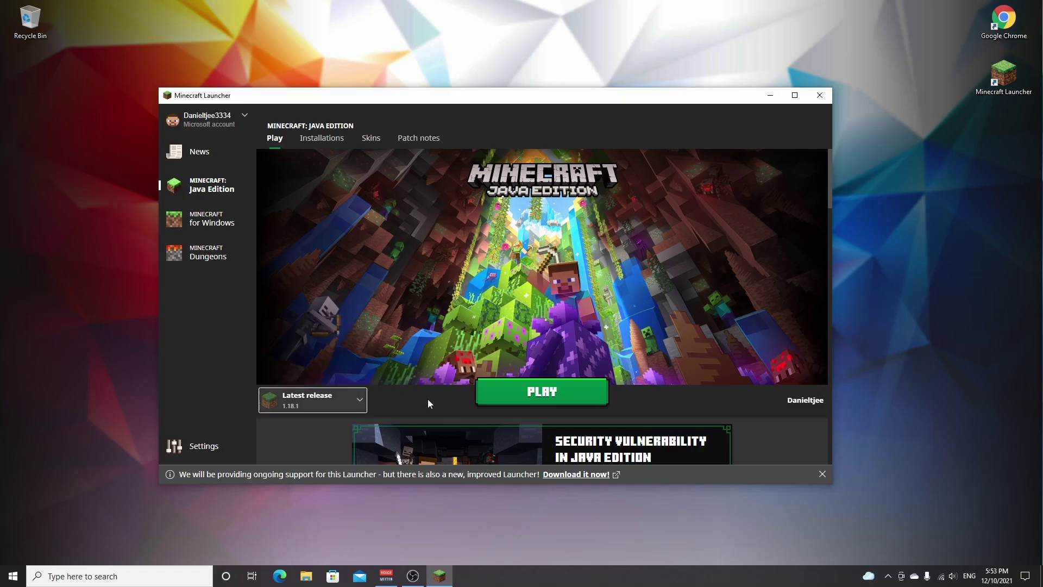
click(544, 397)
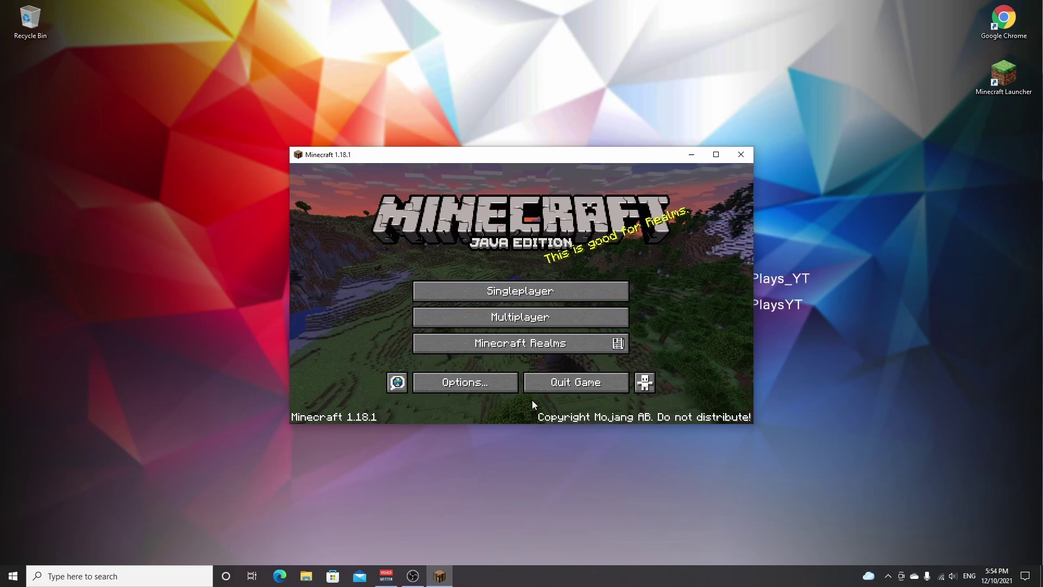
click(573, 383)
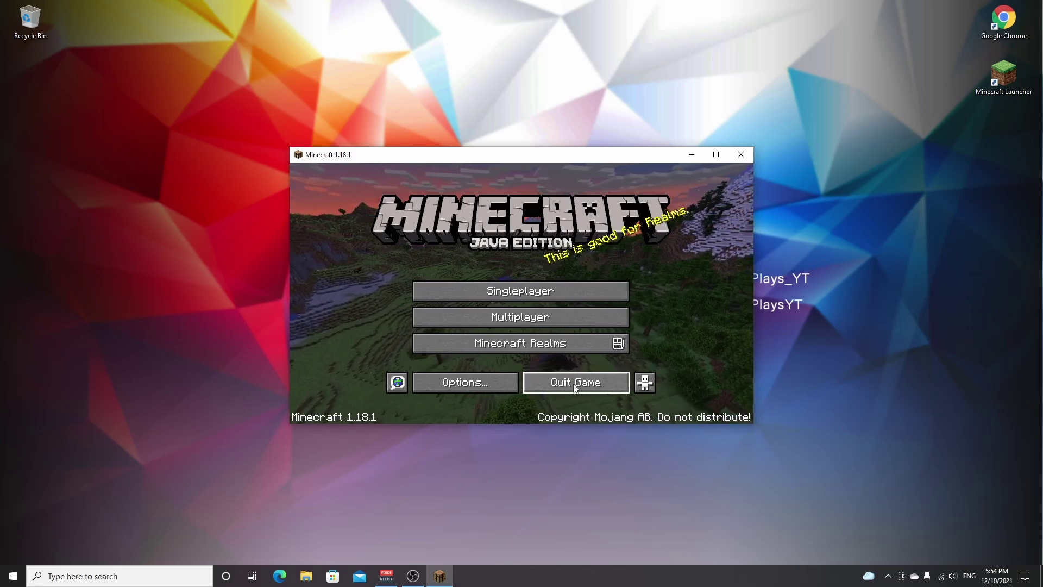
Step: Go to fabricmc.net in Google Chrome and open the Fabric Loader download page from the installation section
double_click(994, 30)
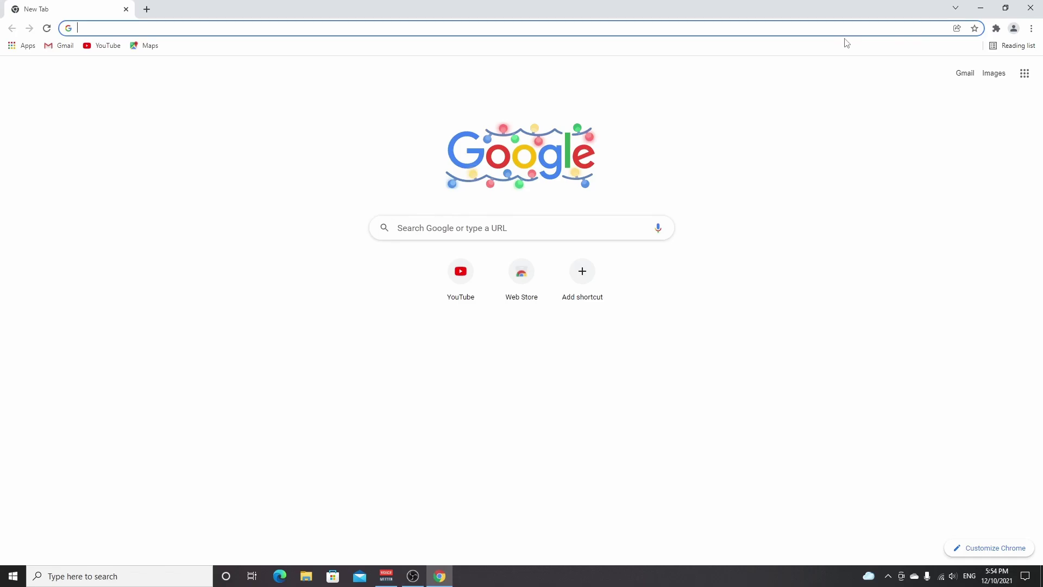
text(fabricmc.net)
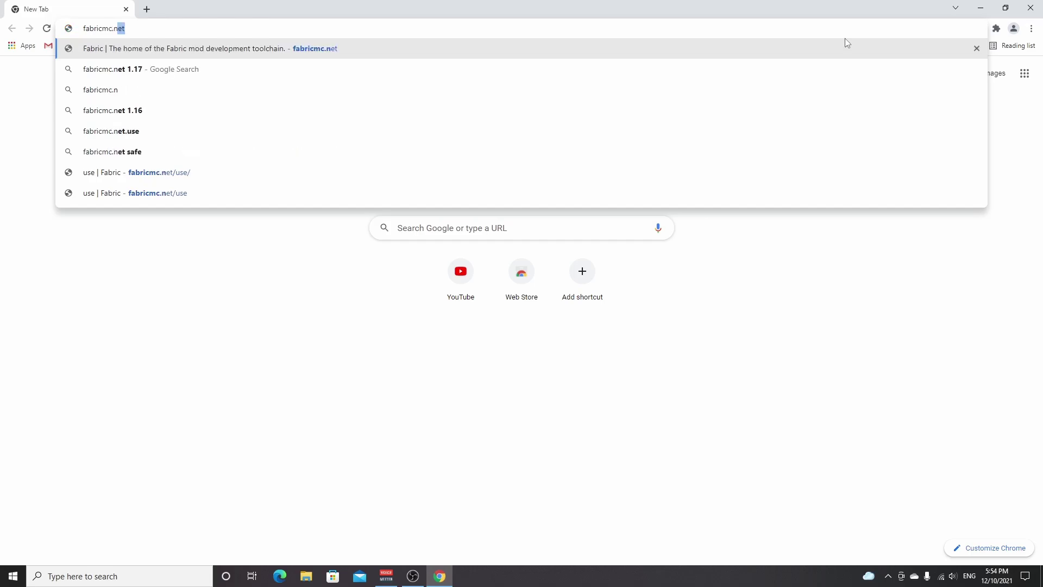
key(Return)
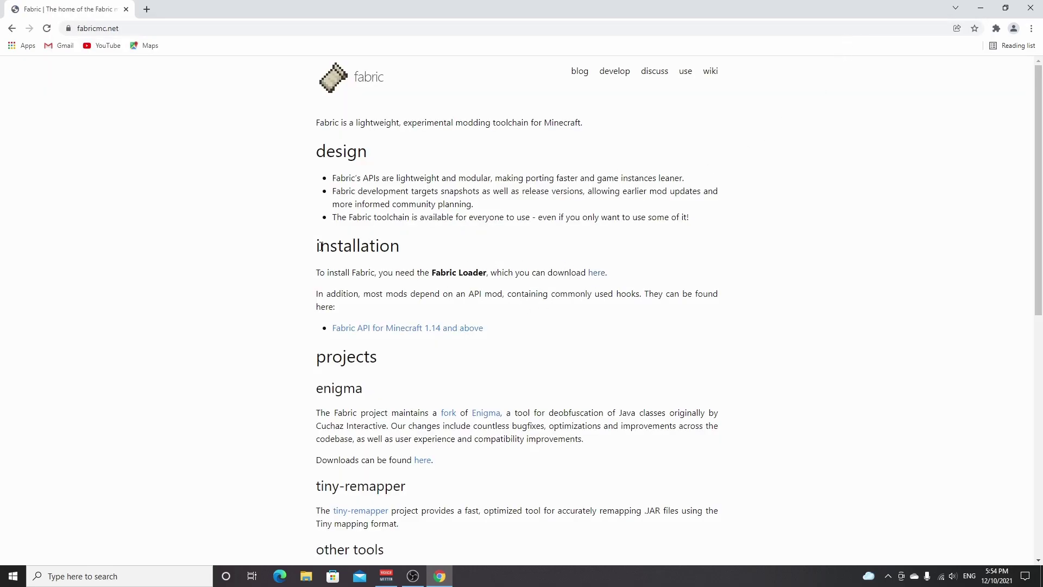
drag(320, 246, 406, 253)
click(568, 266)
click(596, 273)
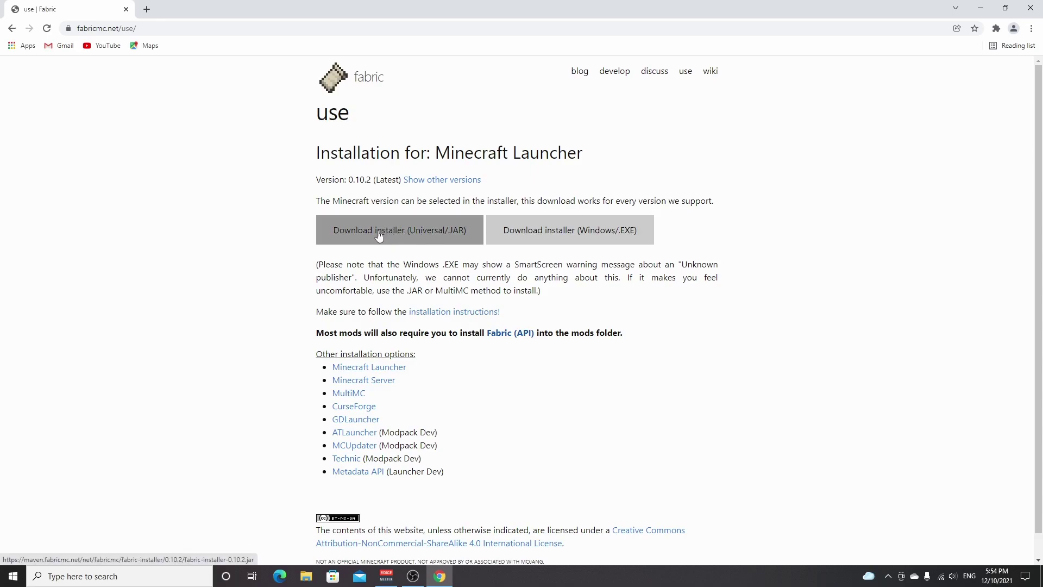
Step: Download the Windows/.EXE Fabric installer and use it to install loader 0.12.9 for the Minecraft 1.18.1 client with a profile
click(569, 236)
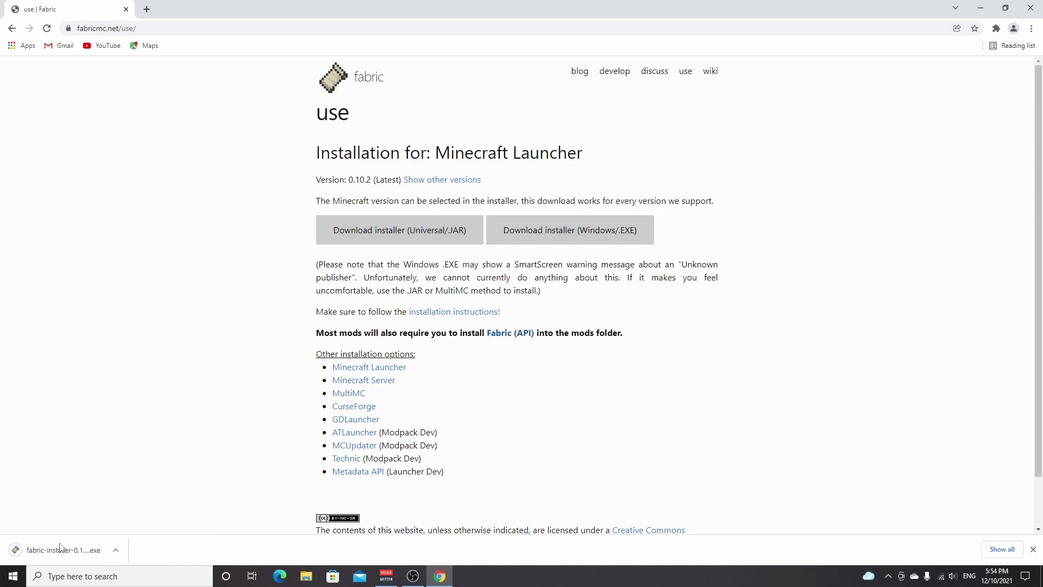
click(58, 558)
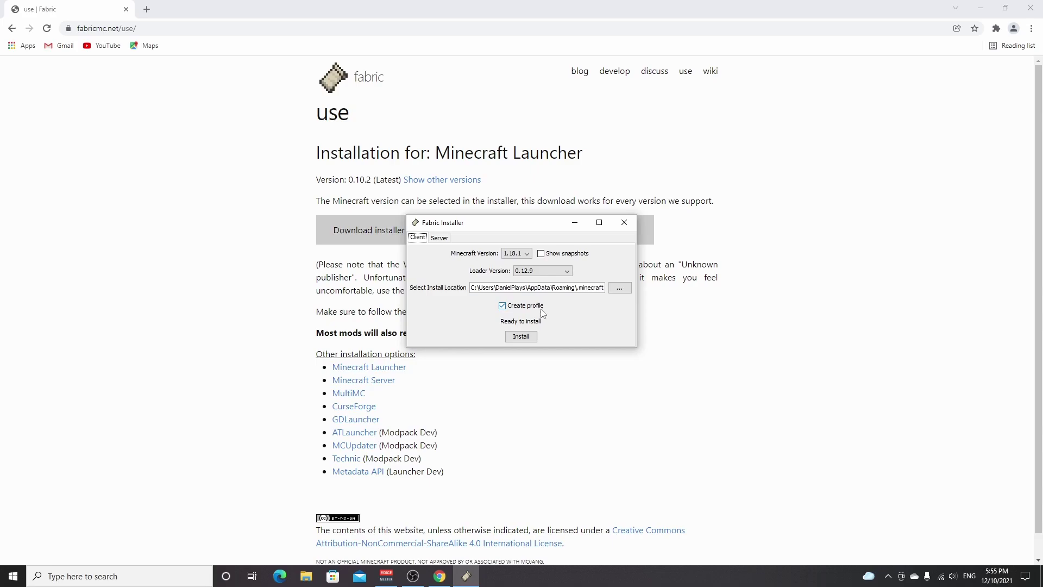
click(521, 337)
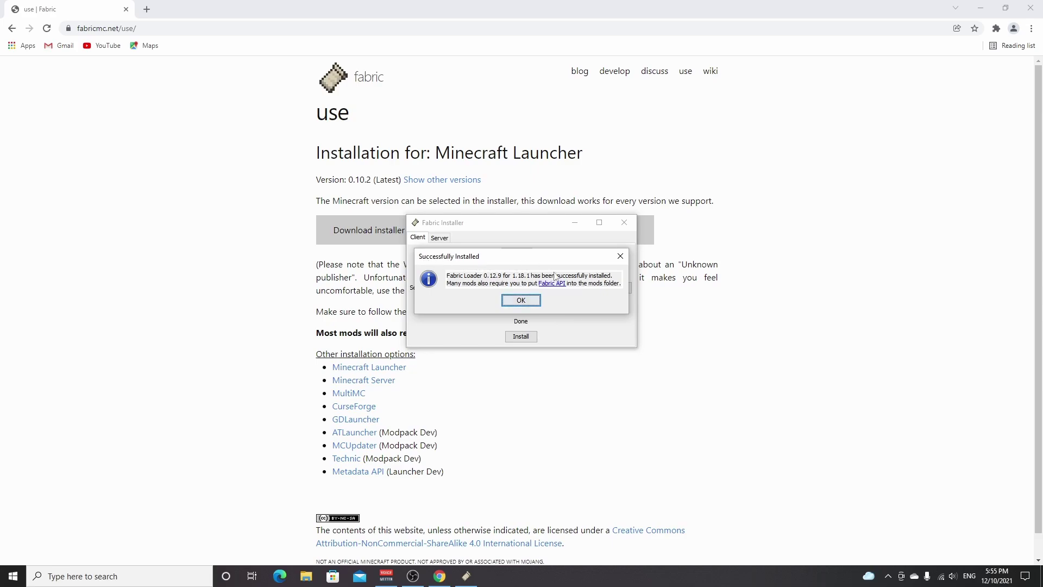
click(521, 300)
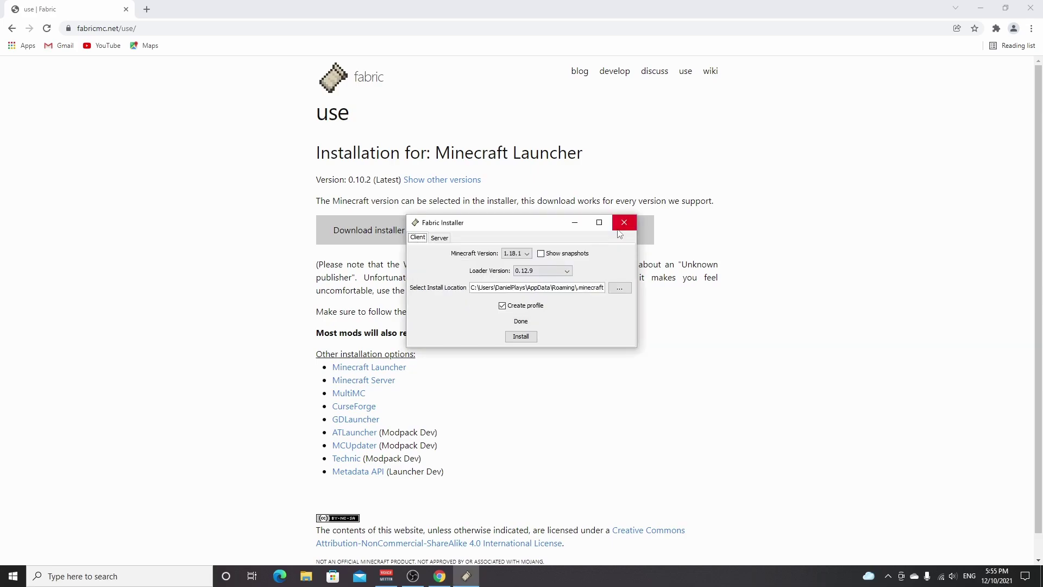
click(624, 222)
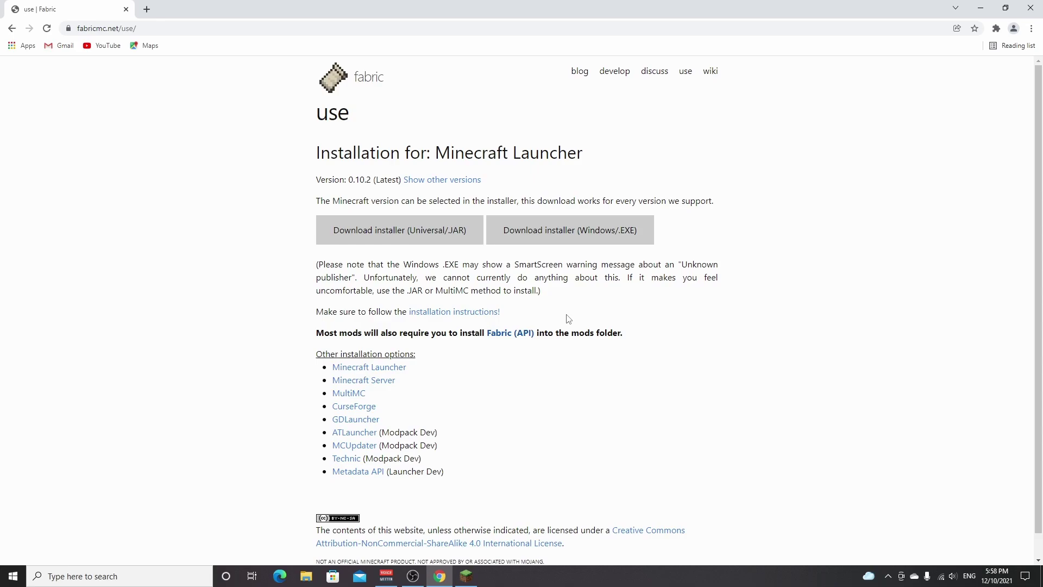
Step: Search the web for replaymod in a new browser tab and open the download page of the official Replay Mod site
click(147, 9)
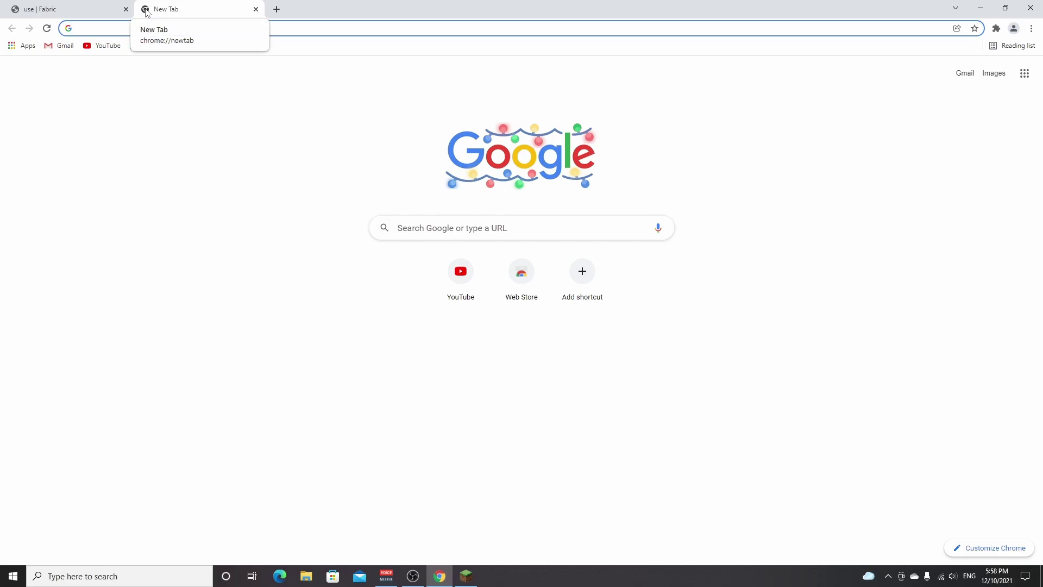
text(replaymod)
key(Return)
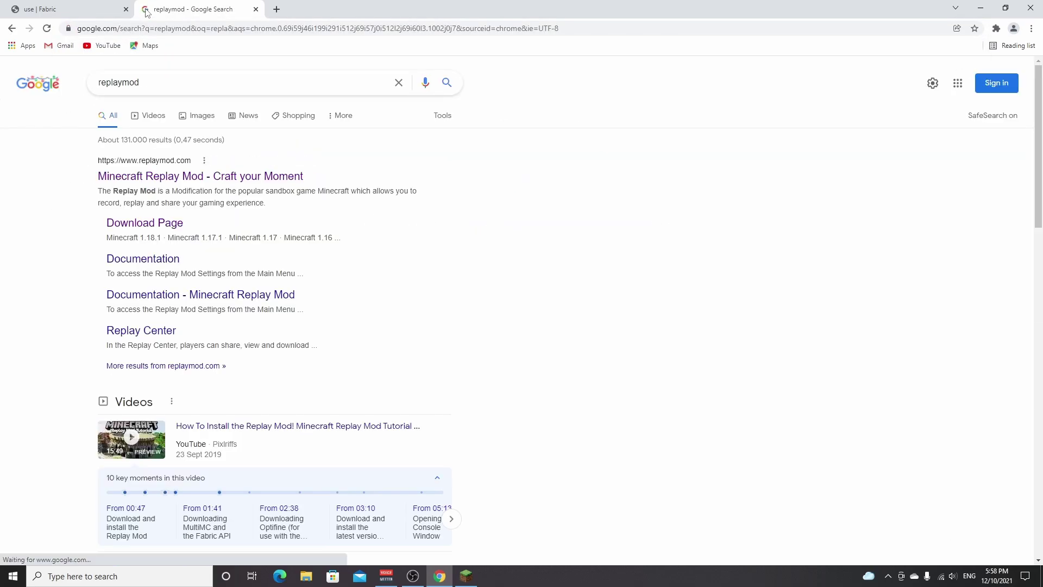
click(182, 175)
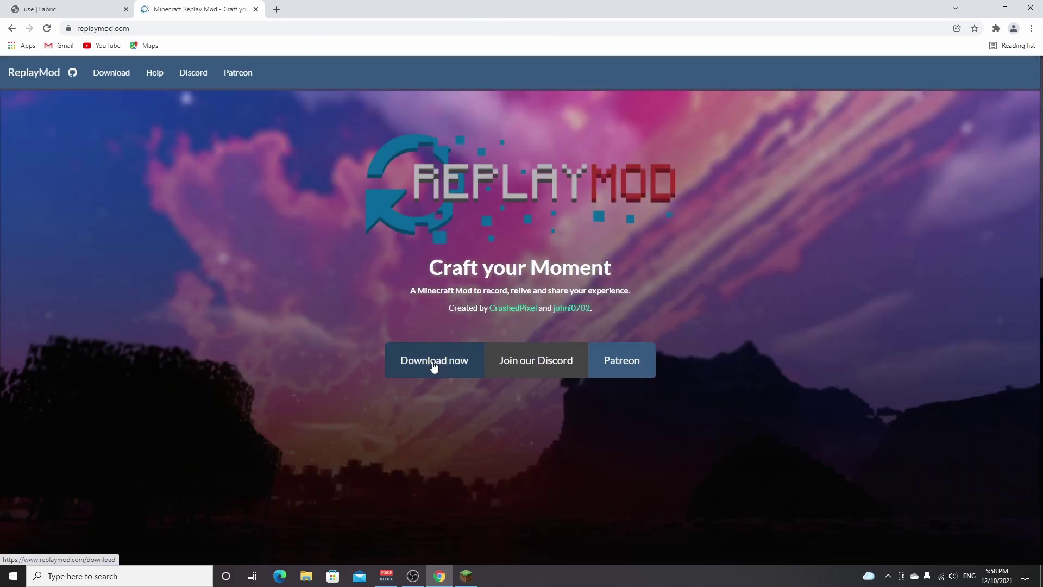
click(434, 367)
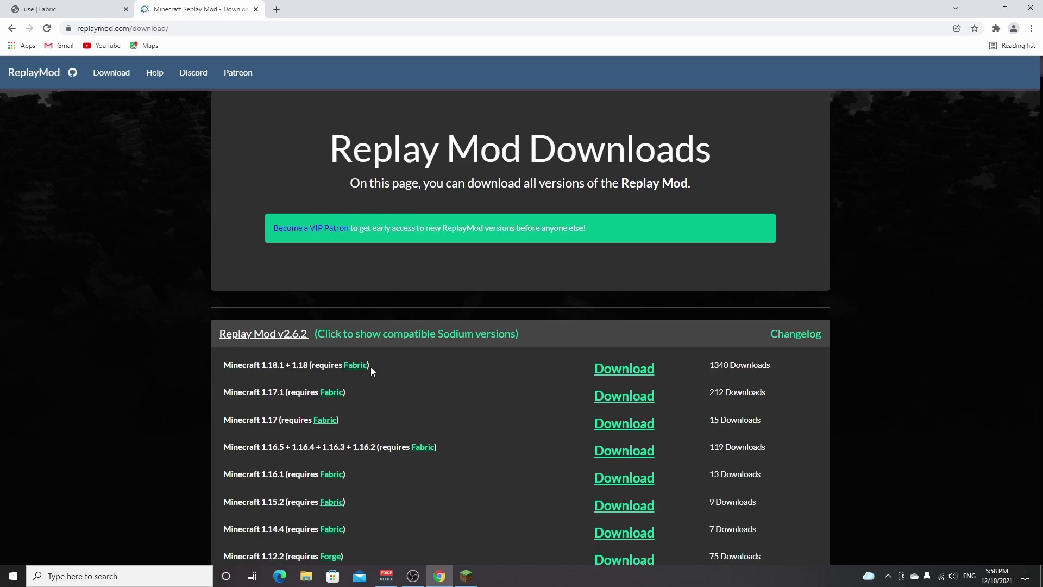
Step: Download Replay Mod v2.6.2 for Minecraft 1.18.1 + 1.18 and put the downloaded jar file on the desktop
scroll(370, 367, down, 3)
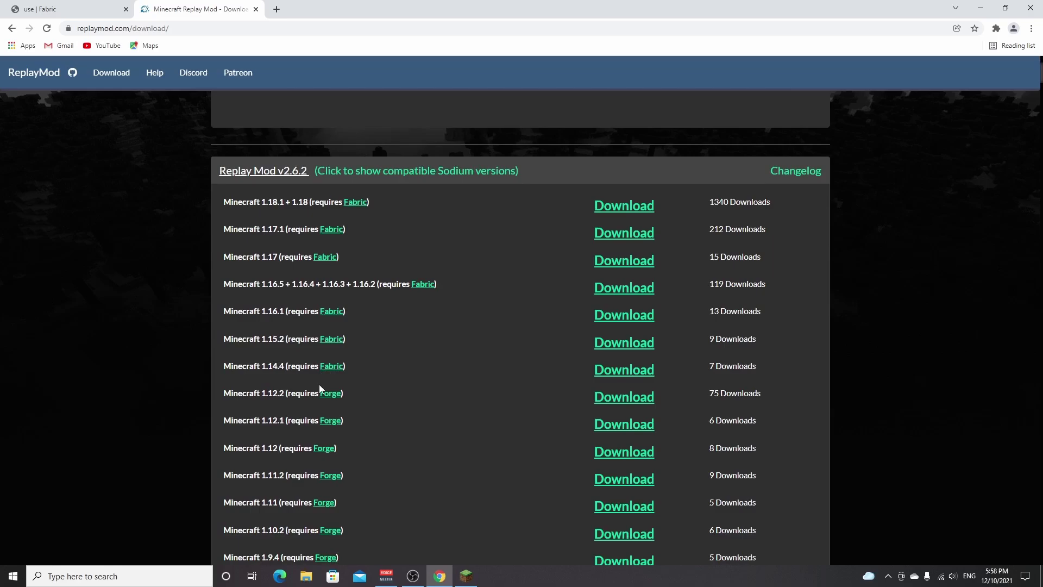
scroll(381, 450, up, 3)
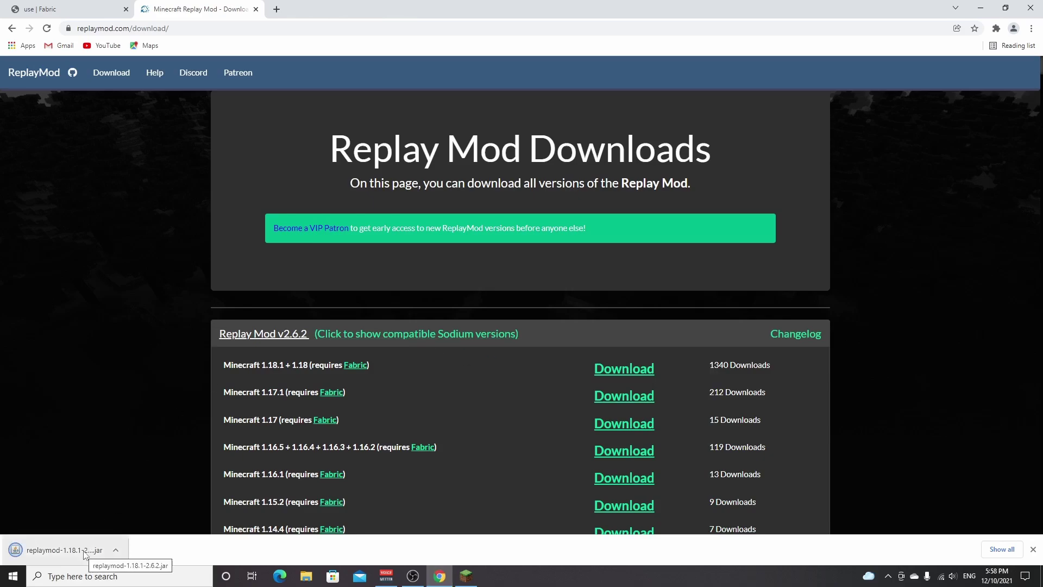
click(86, 553)
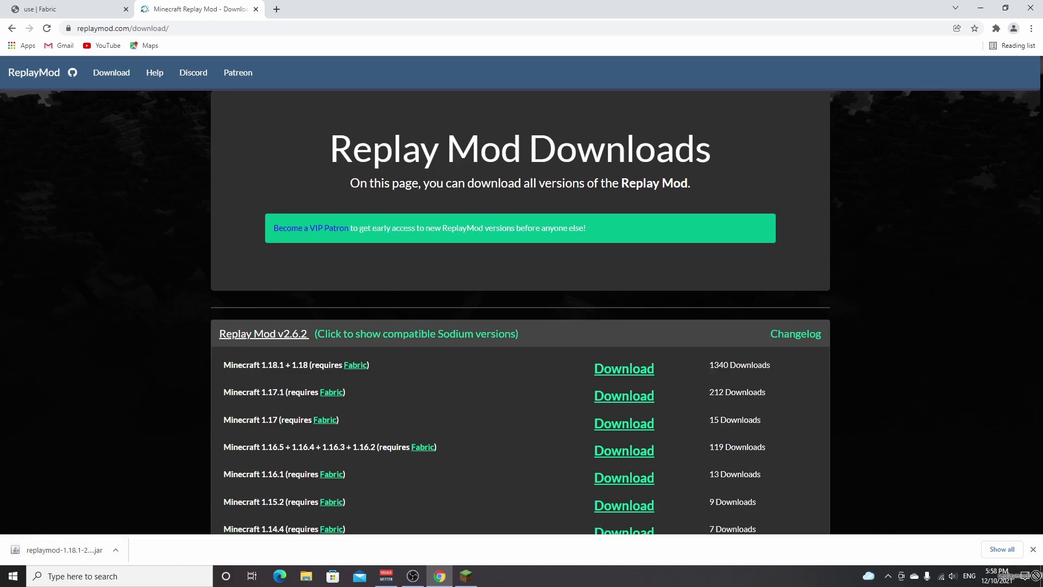
drag(1039, 576, 50, 86)
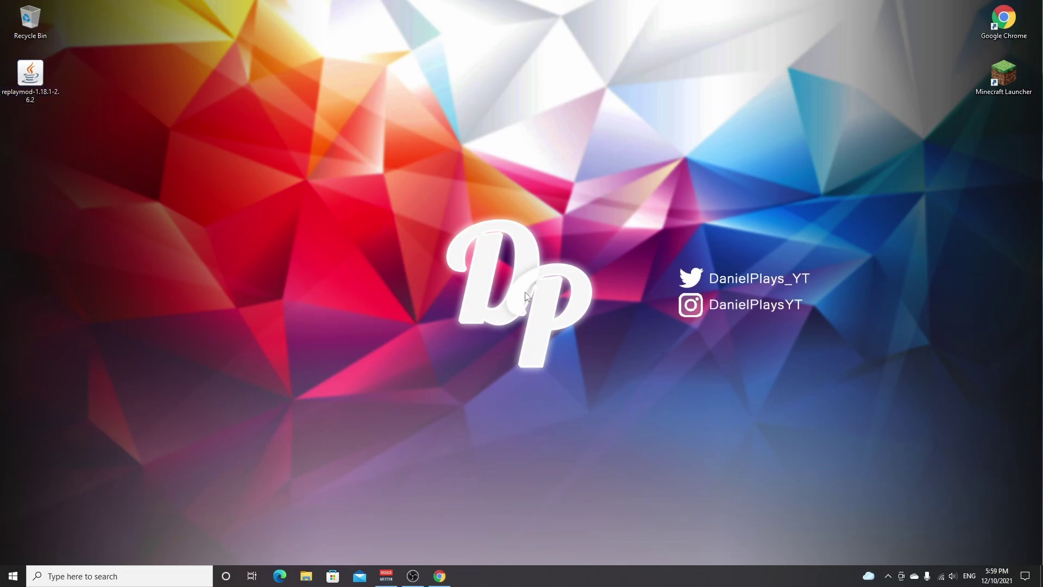
Step: Open the %appdata% location through the Windows search and go into the .minecraft folder
click(104, 577)
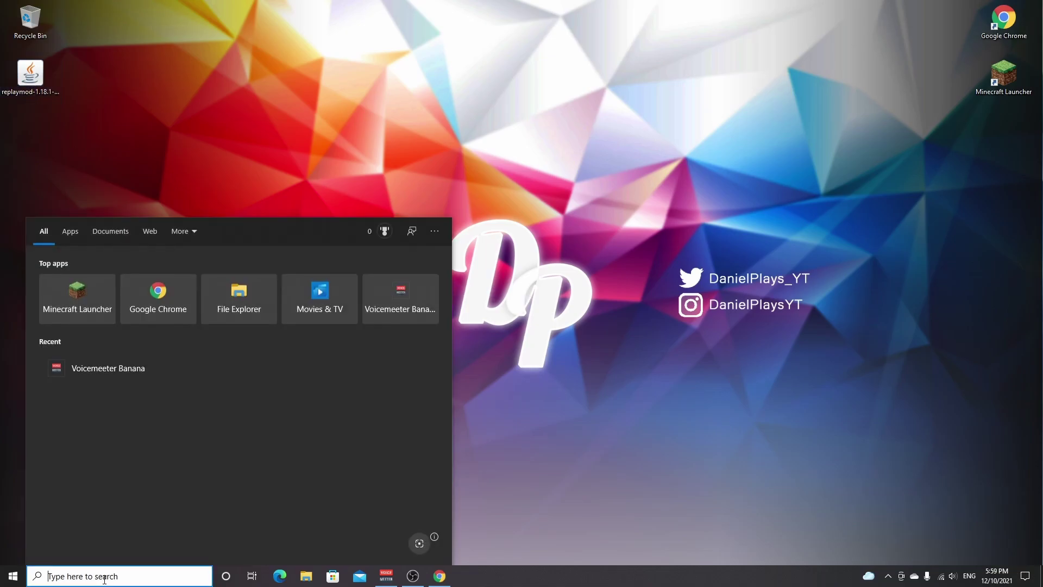
text(%appdata%)
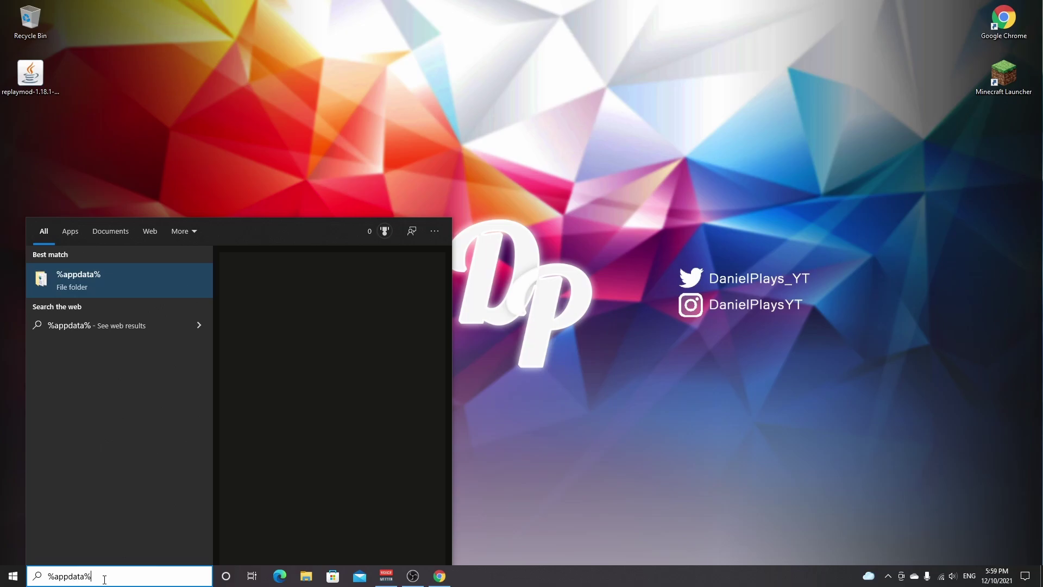
key(Return)
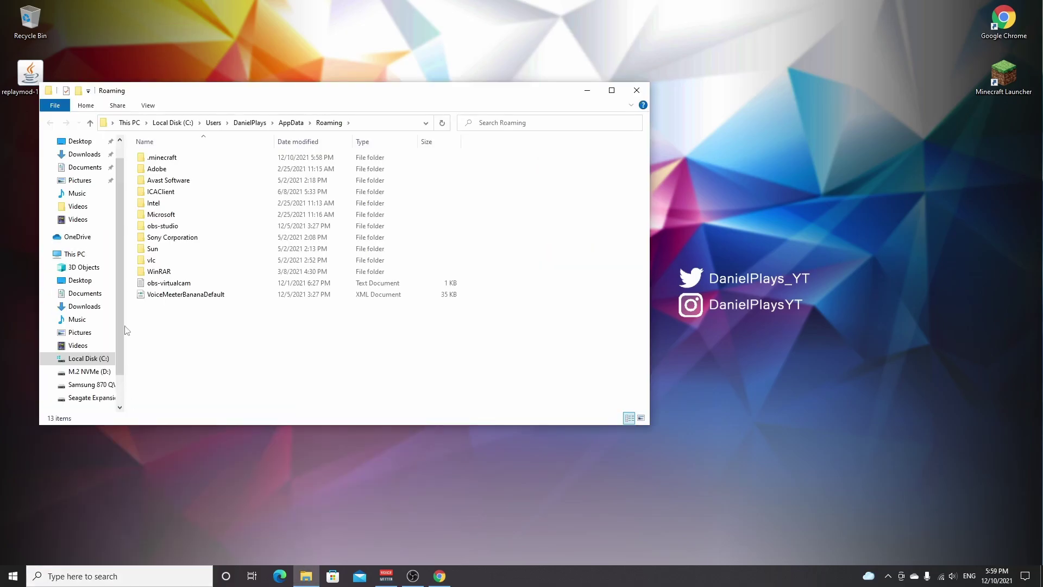
double_click(151, 163)
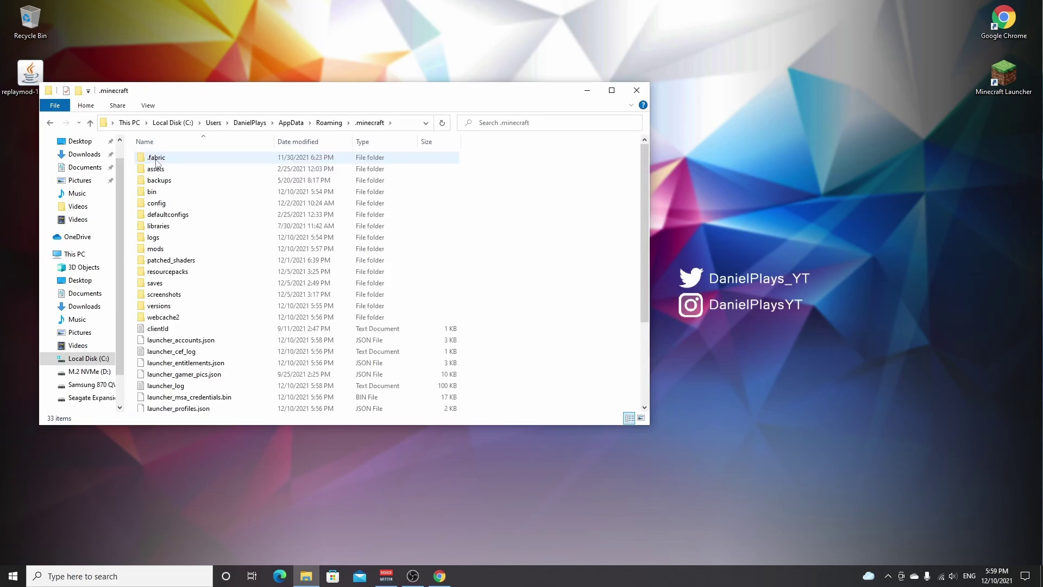
Step: Delete the existing mods folder in .minecraft and create a new empty folder named mods
click(158, 249)
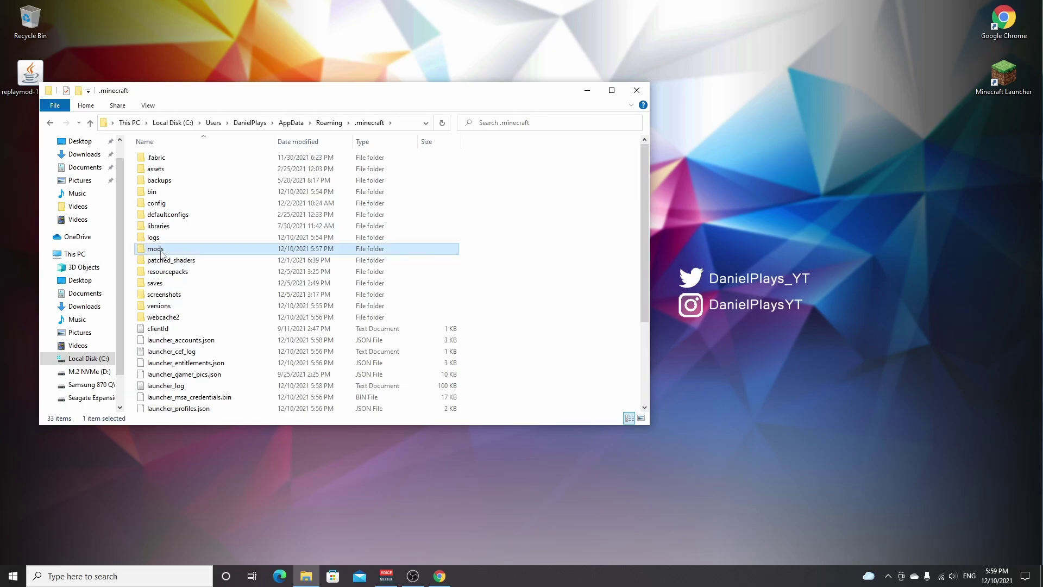
key(Delete)
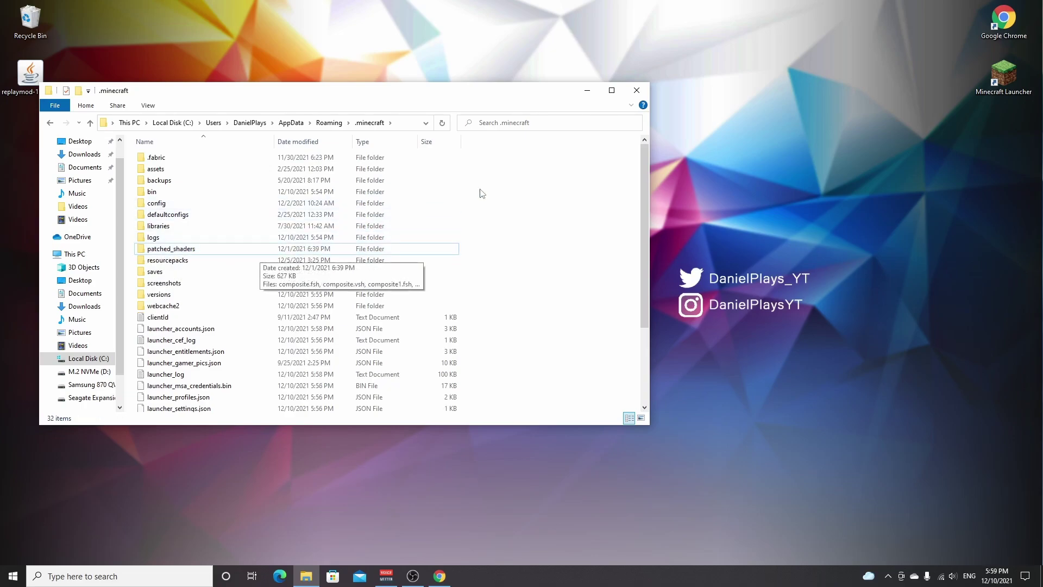
right_click(538, 260)
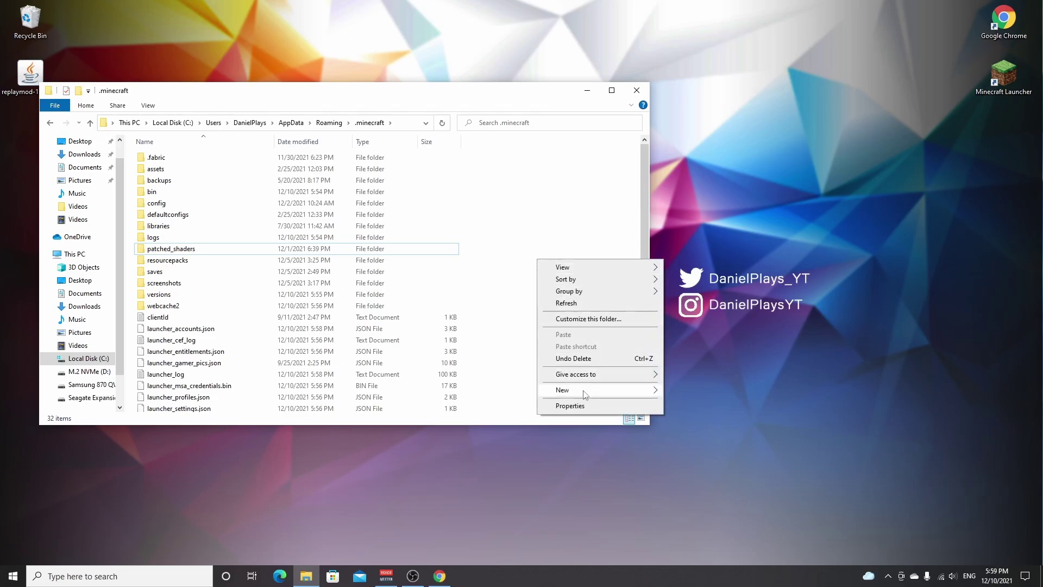
mouse_move(587, 390)
click(680, 392)
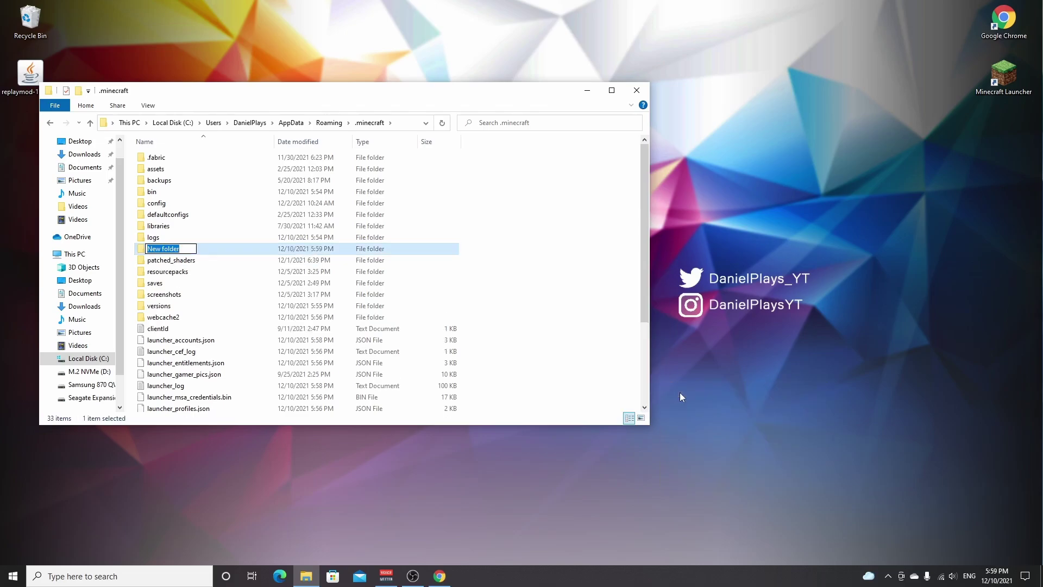
text(mods)
key(Return)
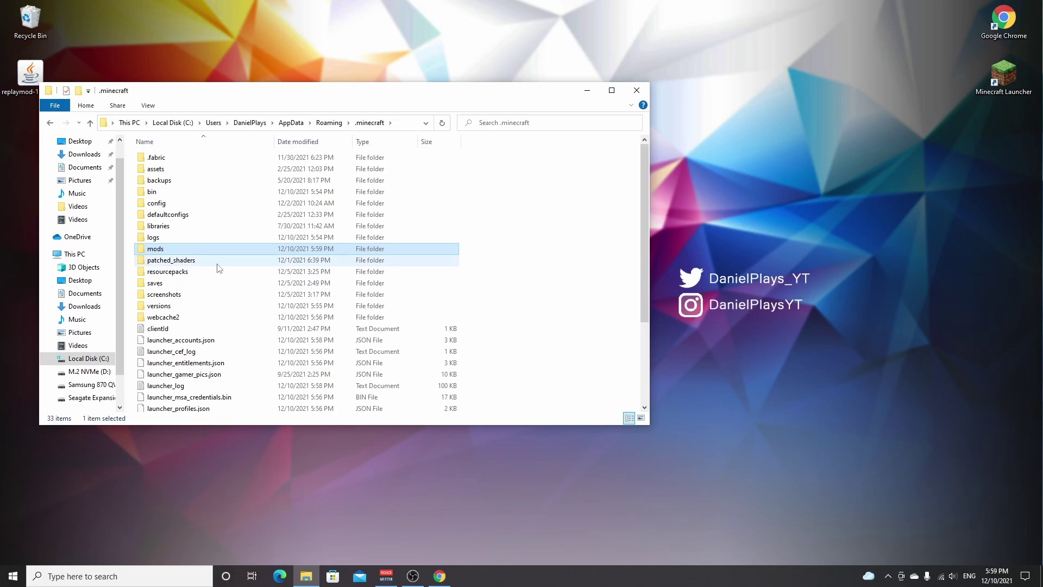
Step: Move the replaymod-1.18.1-2.6.2 file from the desktop into the new mods folder and close the folder window
double_click(186, 249)
drag(20, 77, 218, 250)
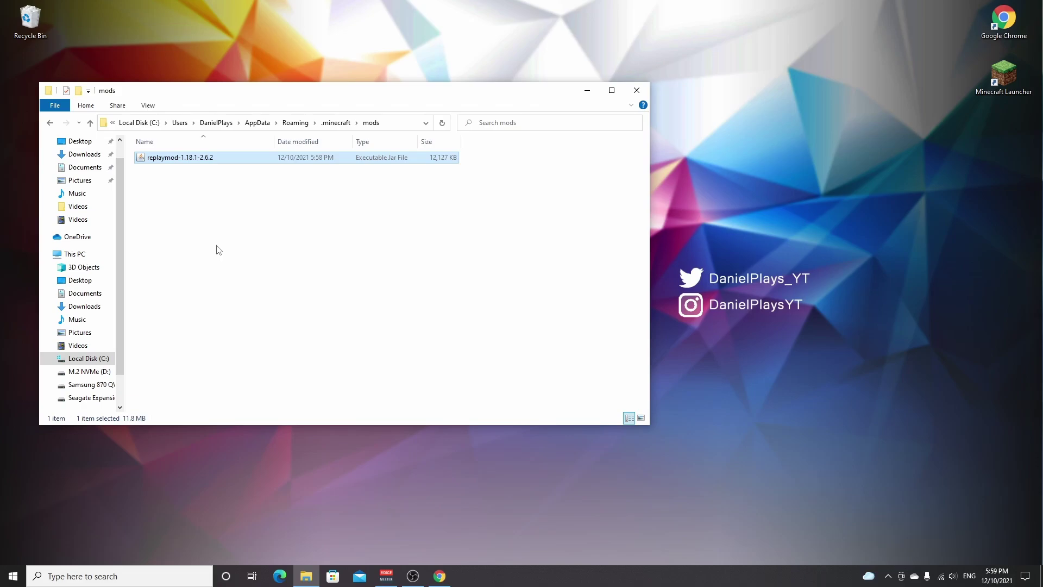
click(637, 90)
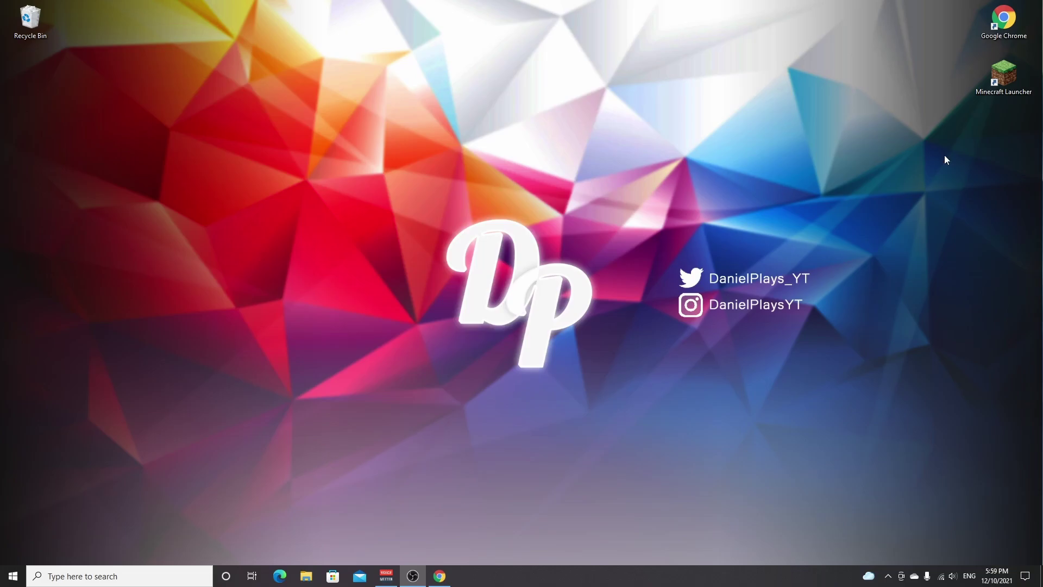
Step: Reopen the Minecraft Launcher, check which versions can be selected for play, and open the list of Java Edition installations
double_click(1004, 75)
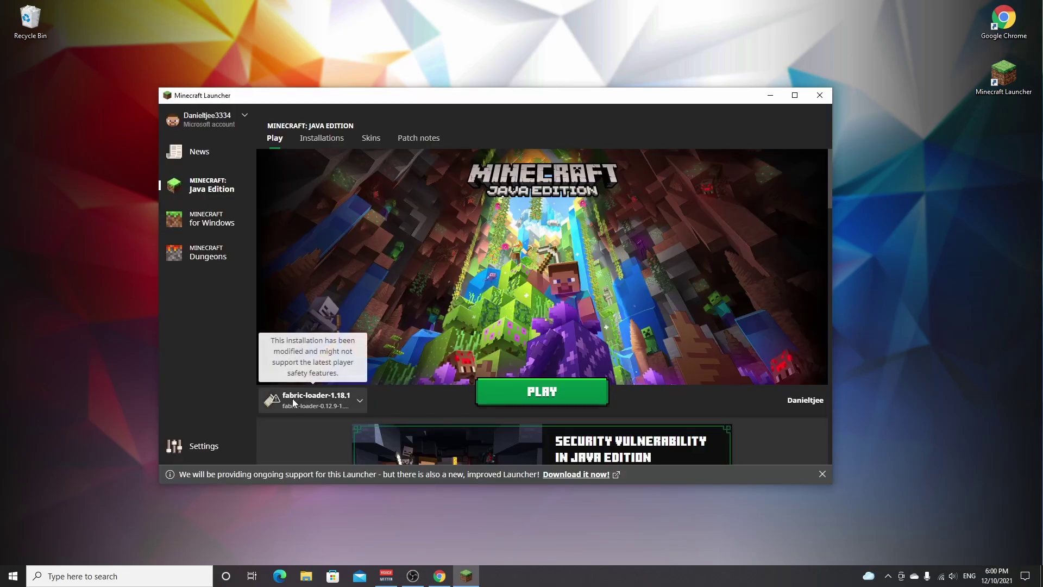
click(338, 400)
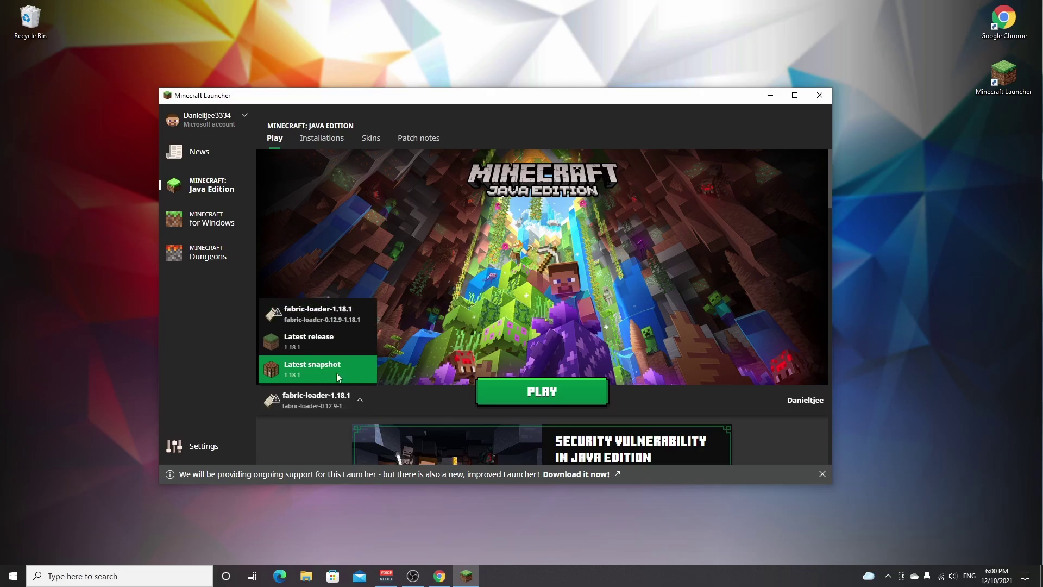
click(323, 139)
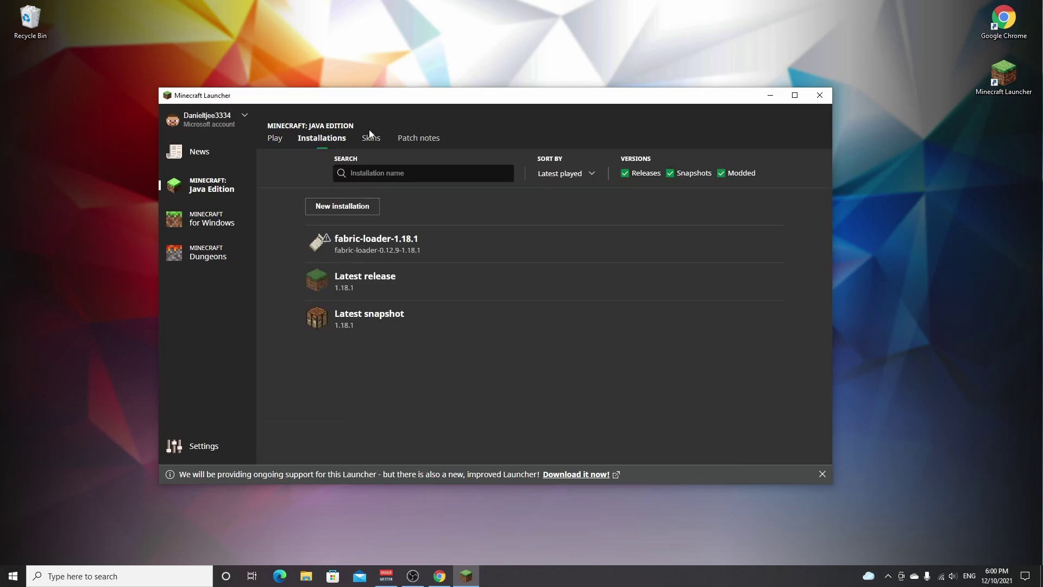
Step: Keep modded installations shown and play the fabric-loader-1.18.1 installation, accepting the risks and turning off further warnings for it
click(722, 174)
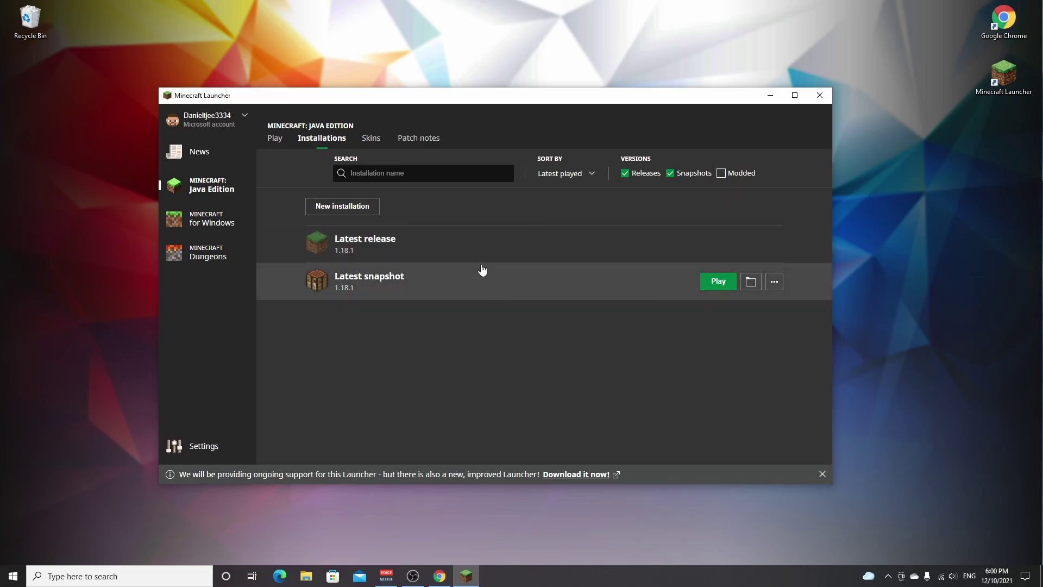
click(721, 173)
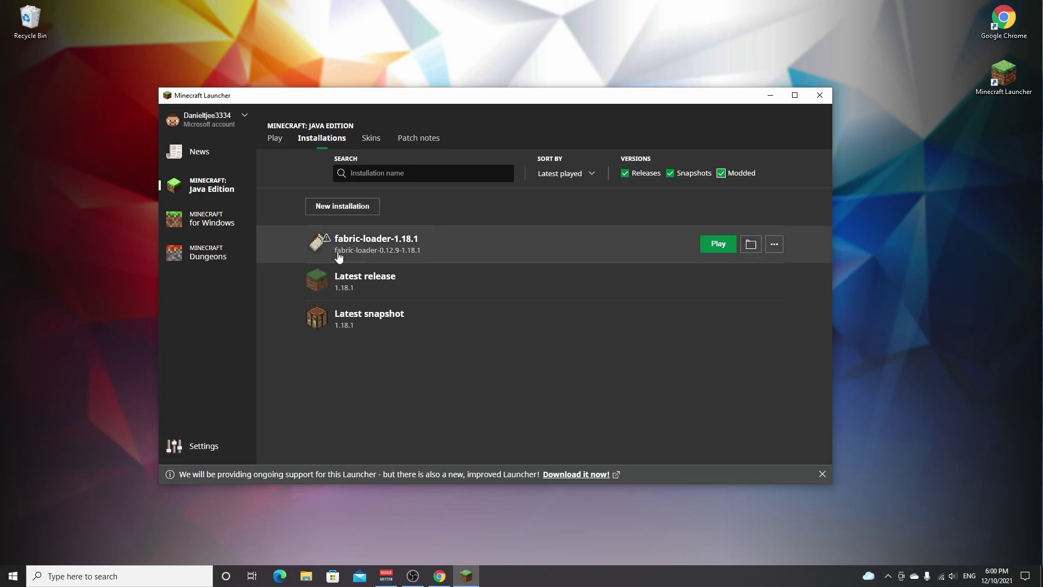
click(716, 246)
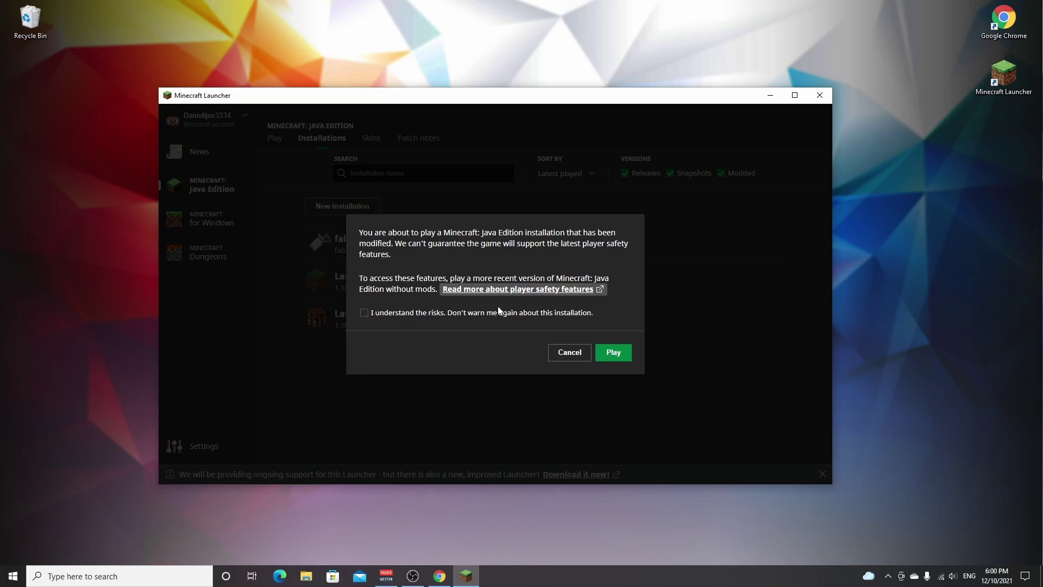
click(364, 313)
click(614, 355)
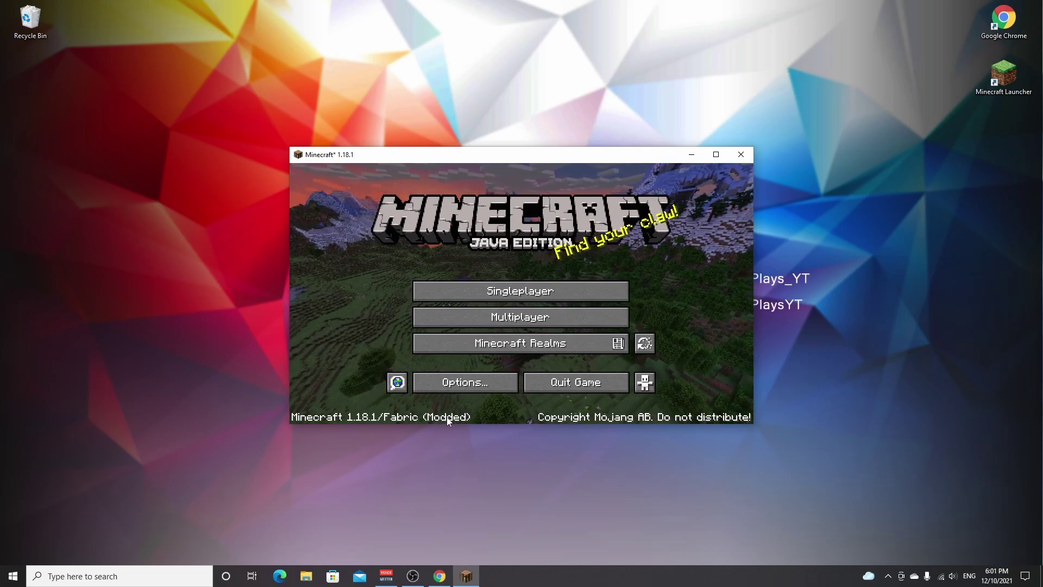
Step: Open the Replay Mod viewer from the title screen, then enter a singleplayer world and walk forward to the water
click(645, 345)
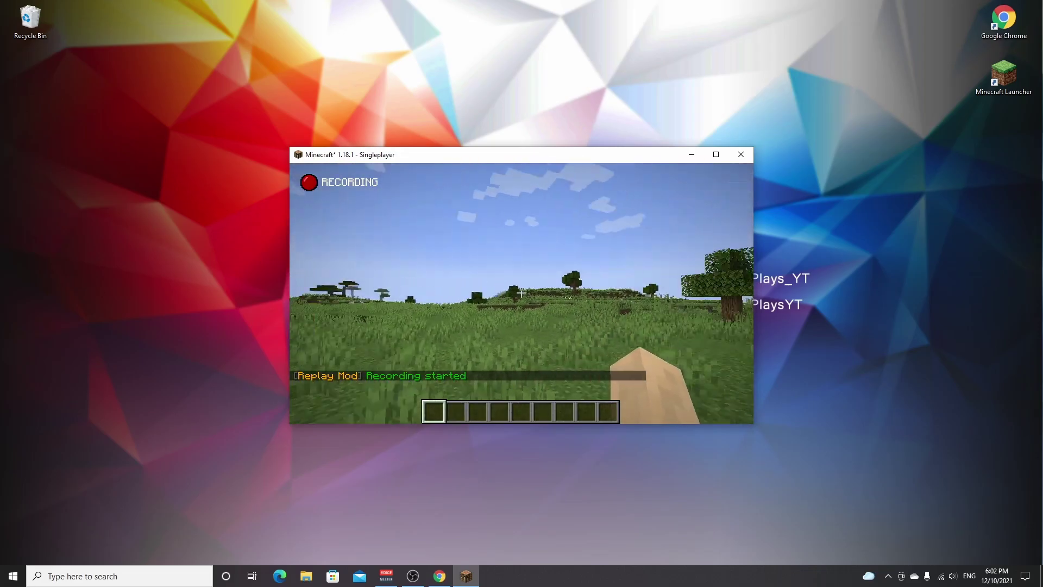
key(w)
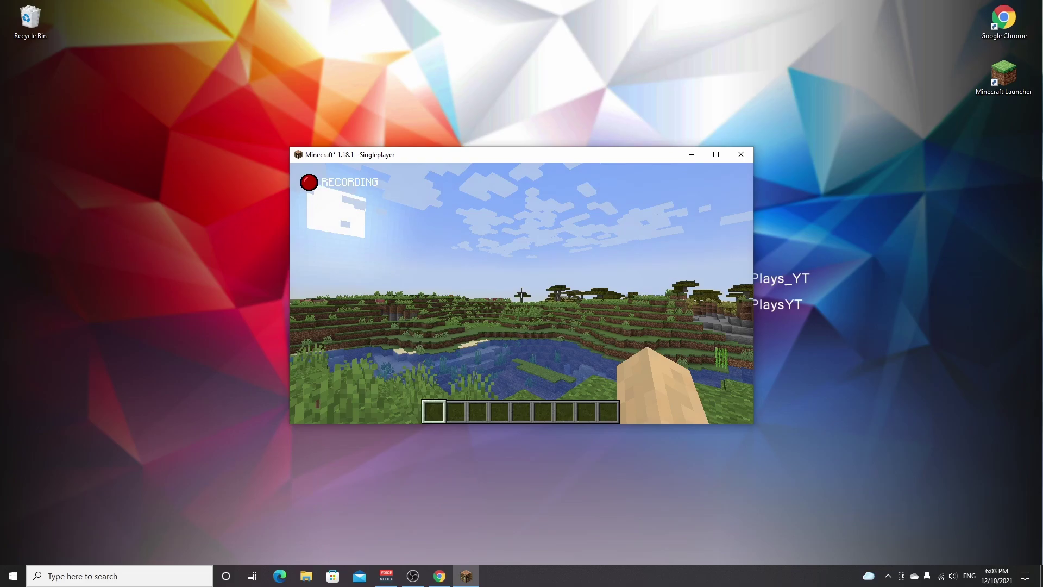
Step: Hide and restore the in-game HUD to check the recording indicator, and view the Replay Mod message in the chat
key(F1)
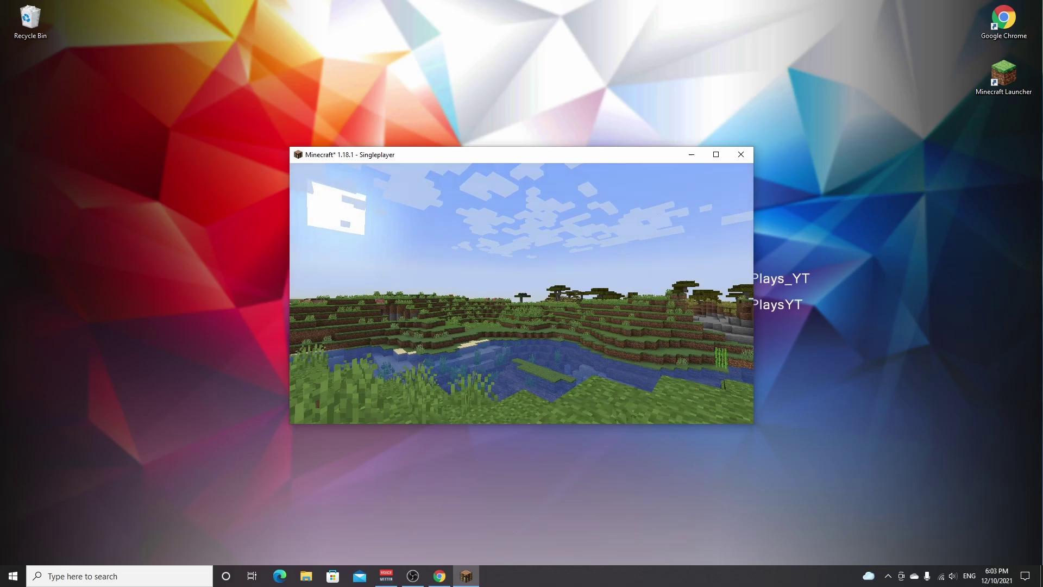
key(F1)
key(t)
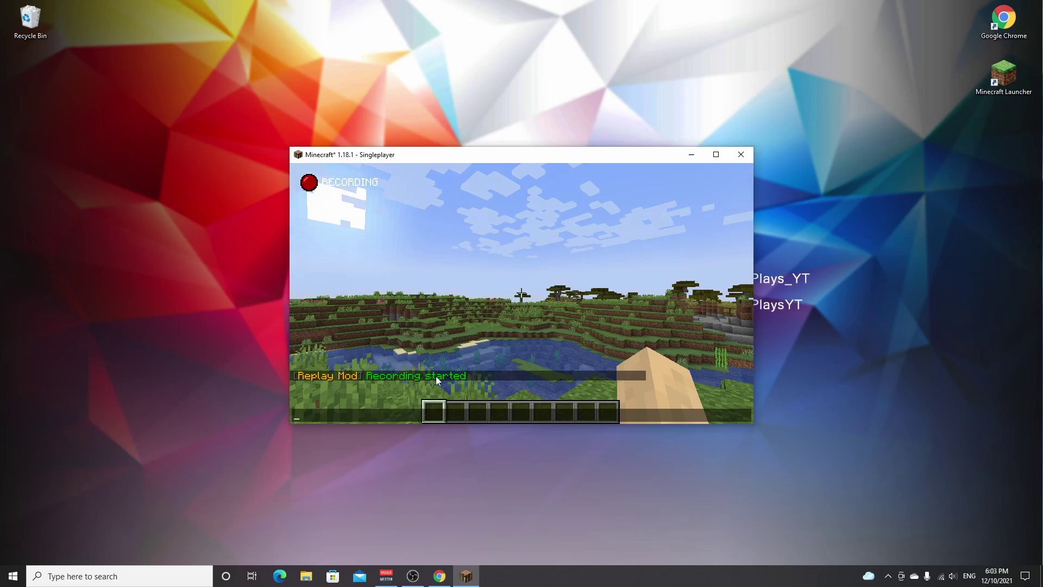
key(Escape)
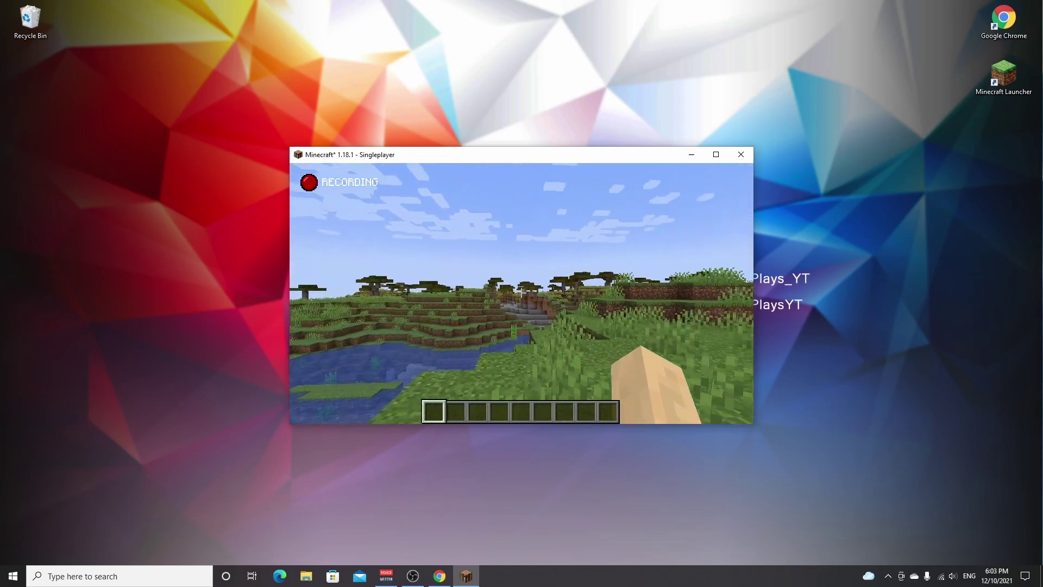